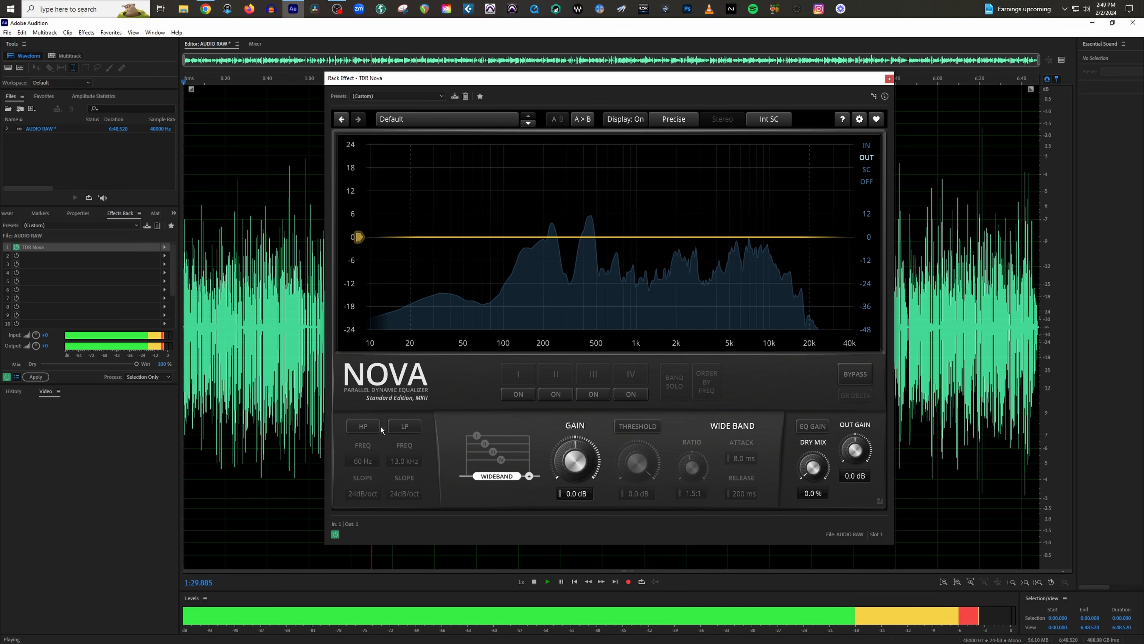
# Enable the high-pass filter and raise its frequency to 80 Hz and on to 100 Hz, keeping the 24 dB/oct slope.
pyautogui.click(368, 428)
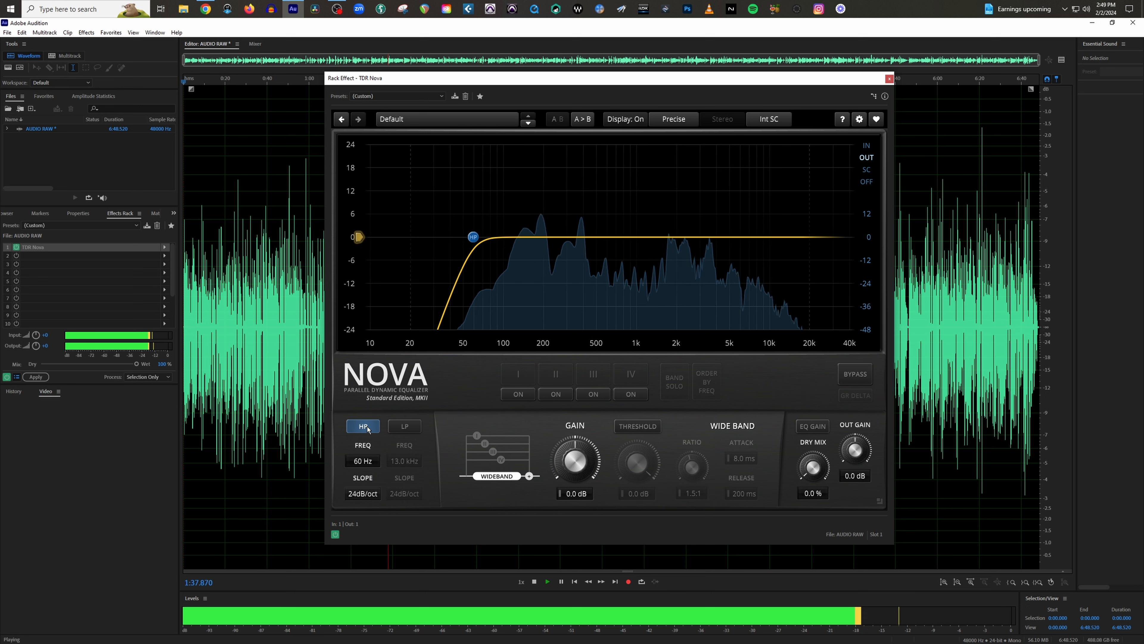
pyautogui.doubleClick(362, 461)
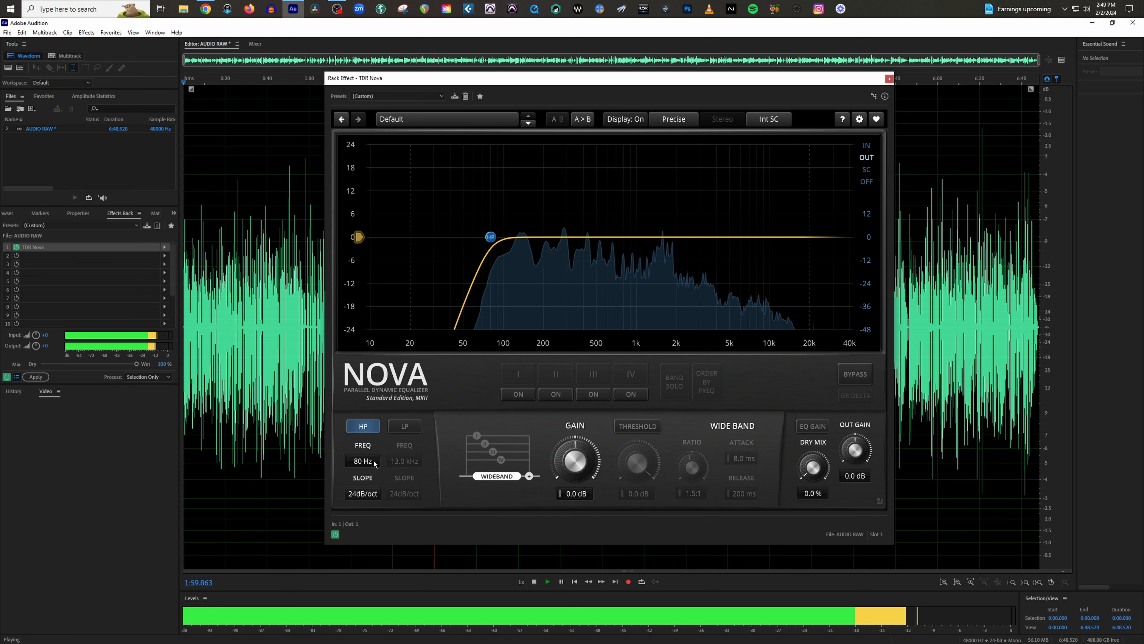
pyautogui.doubleClick(374, 461)
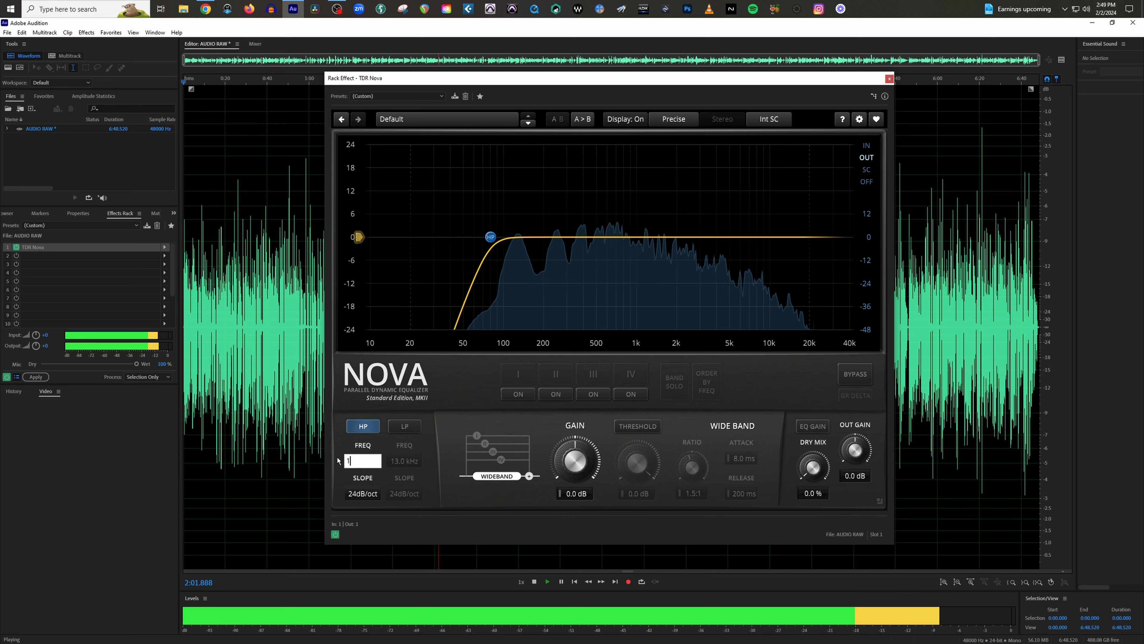
pyautogui.write('100')
pyautogui.press('Return')
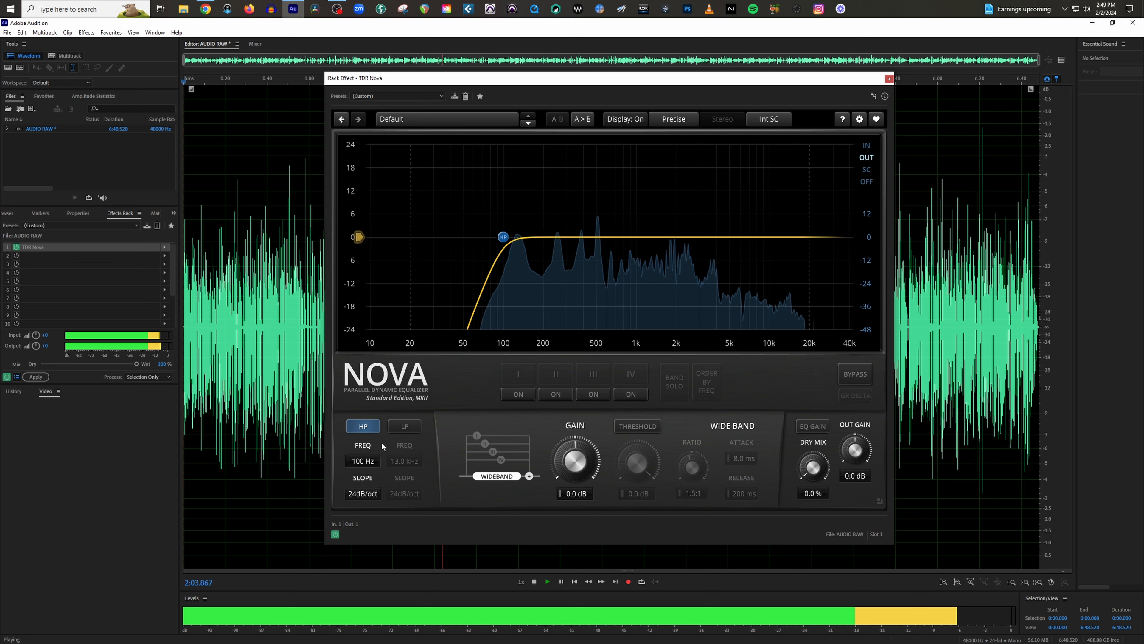
# Set the high-pass frequency to 70 Hz, compare the audio with the filter off and on, and leave the filter off.
pyautogui.moveTo(367, 458); pyautogui.dragTo(367, 467)
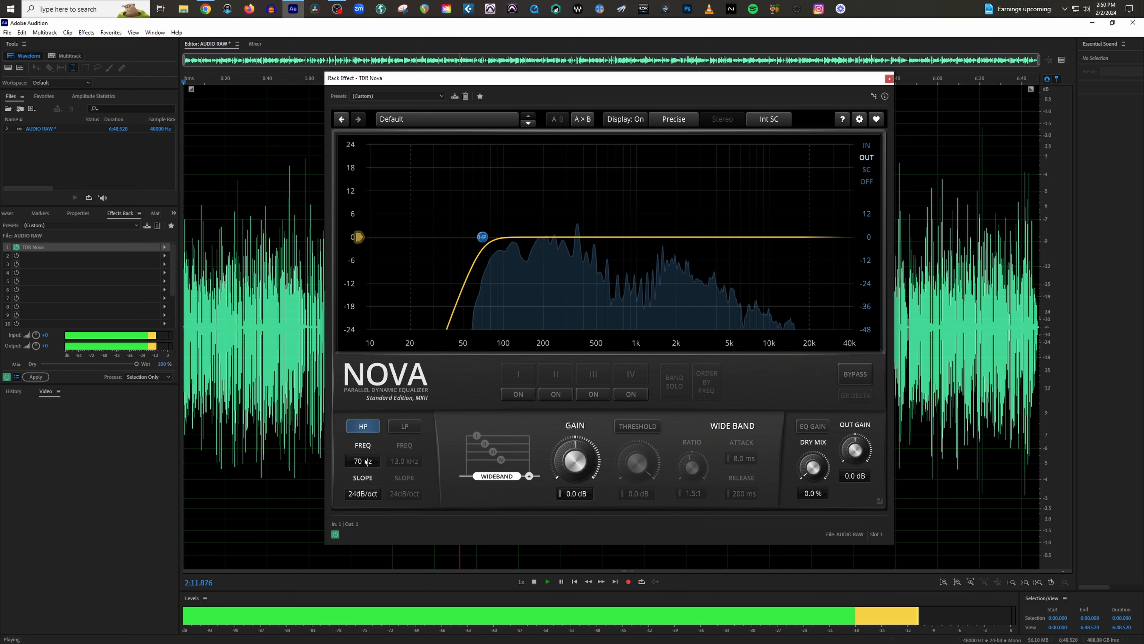
pyautogui.click(368, 428)
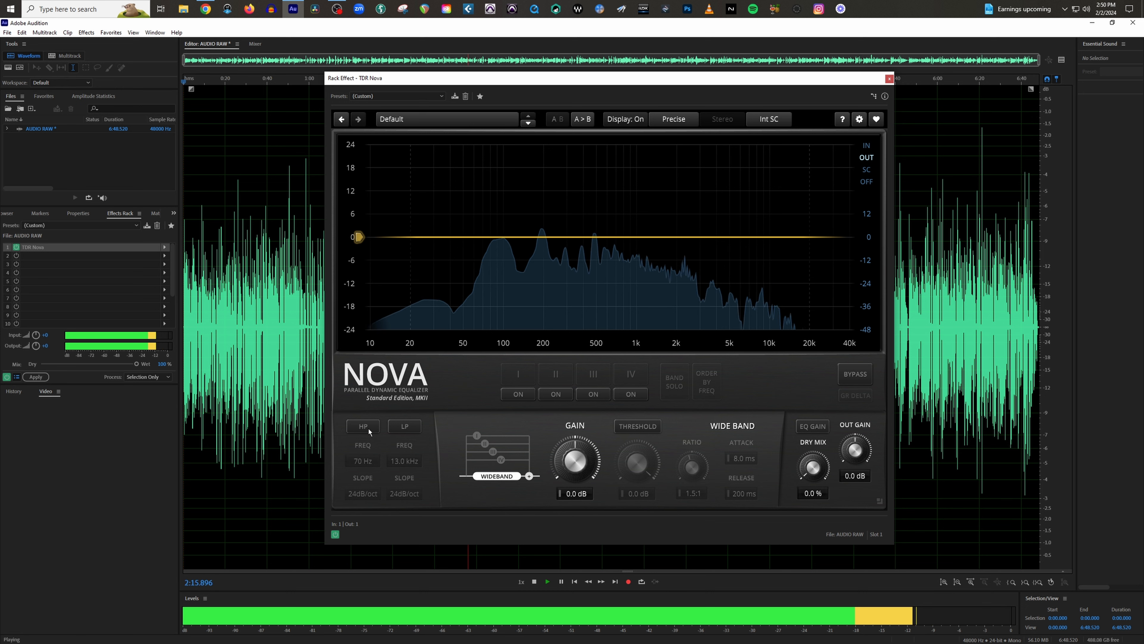
pyautogui.click(369, 428)
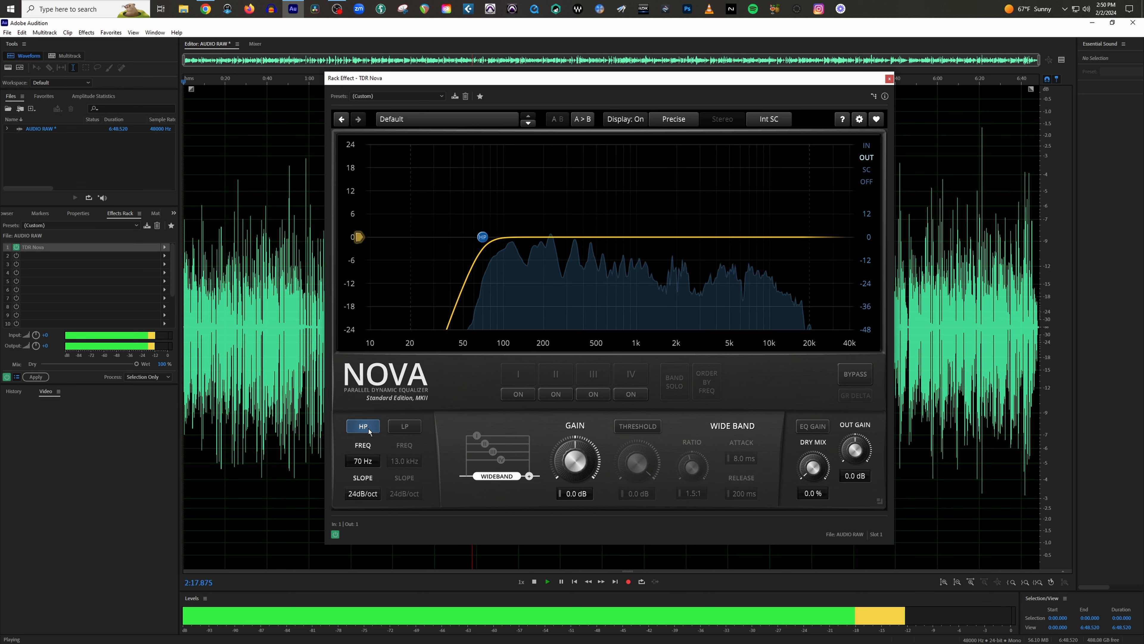
pyautogui.click(369, 430)
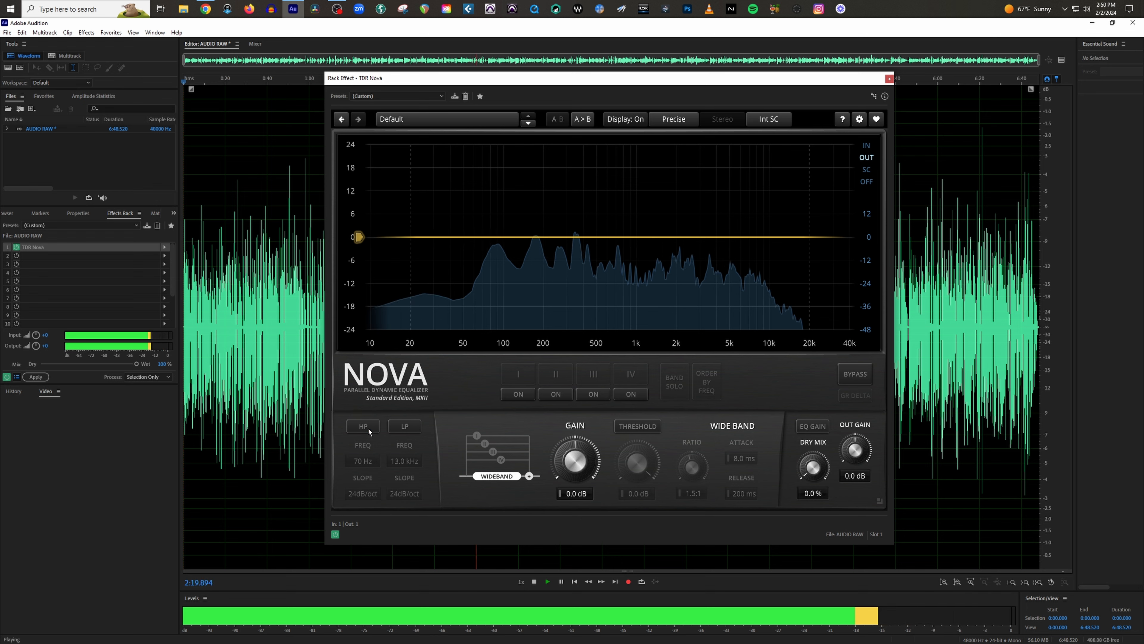
# Enable Band I at 120 Hz, audition a boost of about 13.7 dB, and return its gain to 0 dB.
pyautogui.click(519, 395)
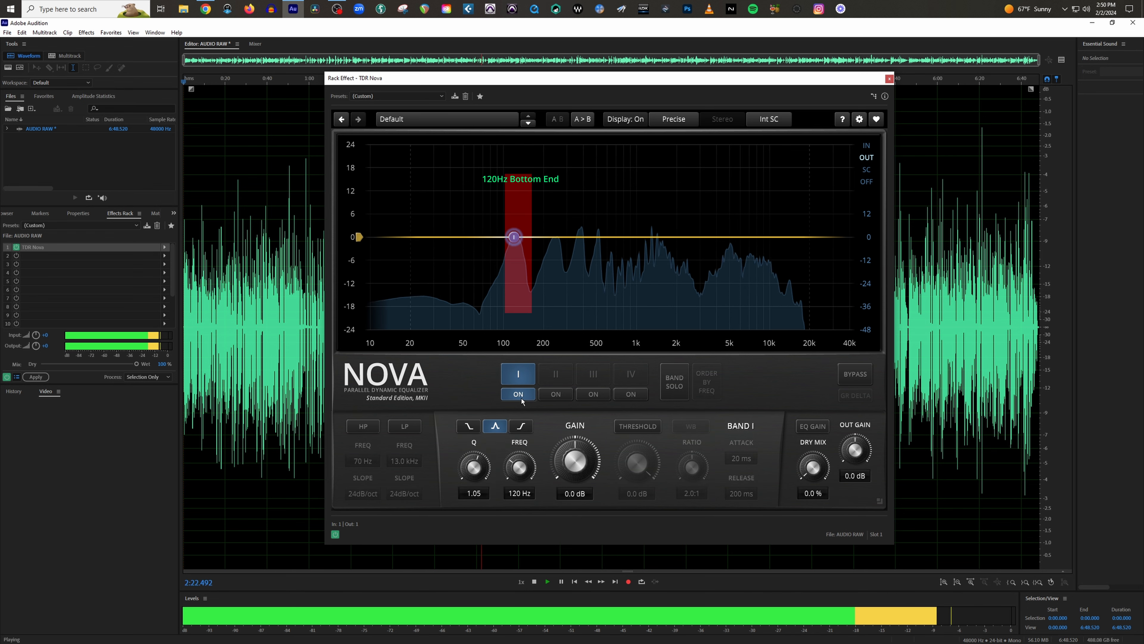
pyautogui.moveTo(576, 460); pyautogui.dragTo(577, 454)
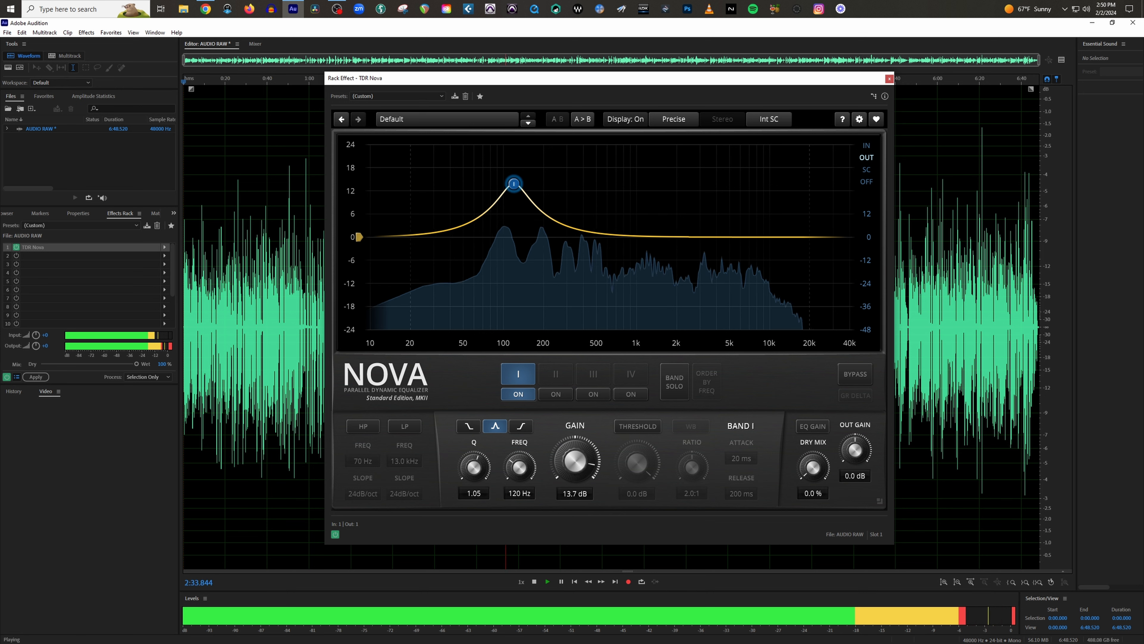
pyautogui.moveTo(578, 454); pyautogui.dragTo(578, 494)
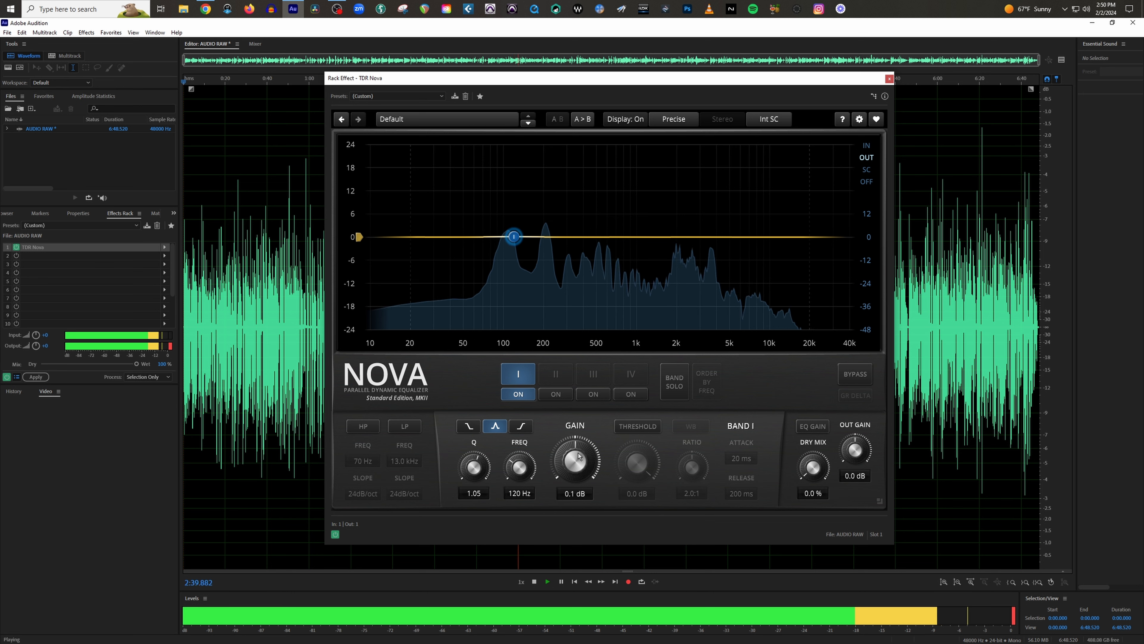
pyautogui.moveTo(579, 453); pyautogui.dragTo(579, 455)
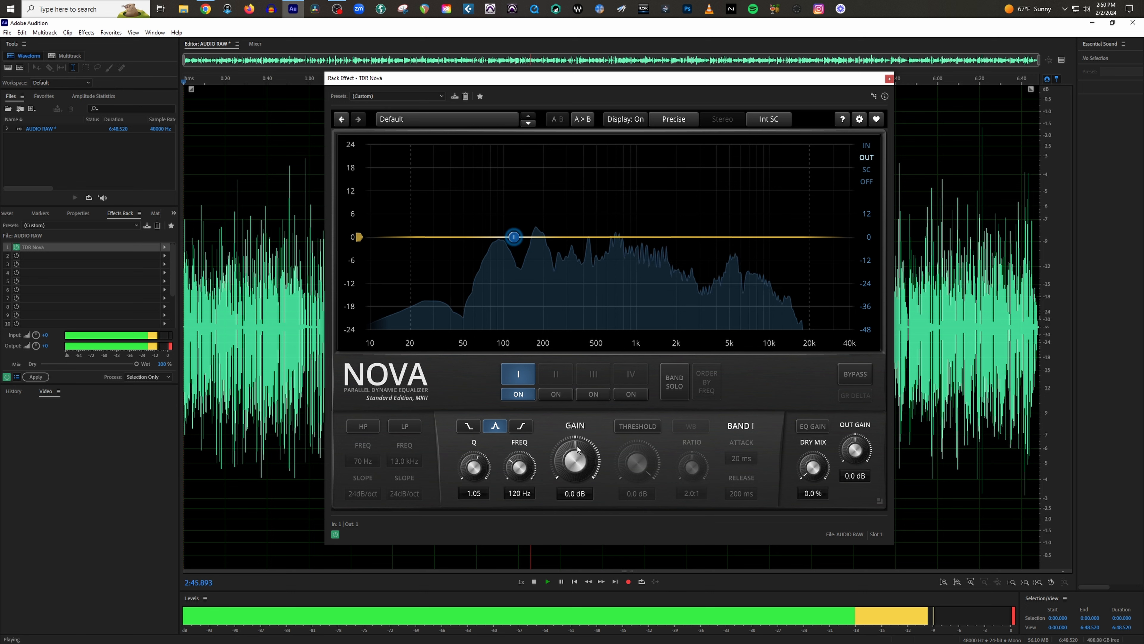
# Audition a cut of about -9.2 dB on Band I, reset its gain to 0 dB, clear the clip indicators and disable the band.
pyautogui.moveTo(578, 449); pyautogui.dragTo(581, 487)
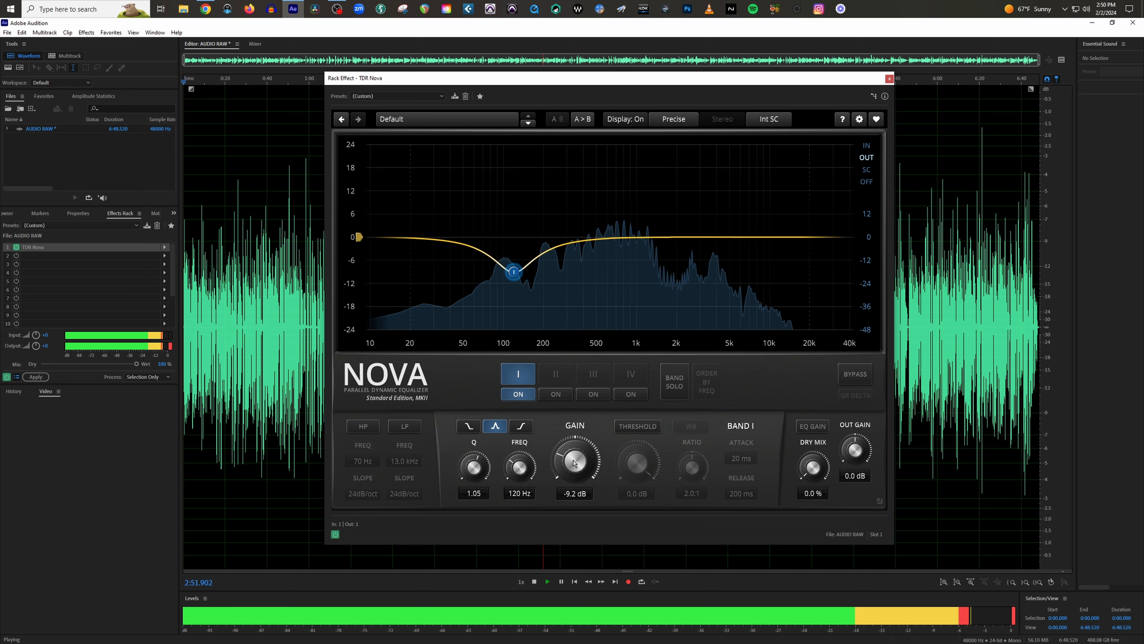
pyautogui.moveTo(574, 463); pyautogui.dragTo(575, 456)
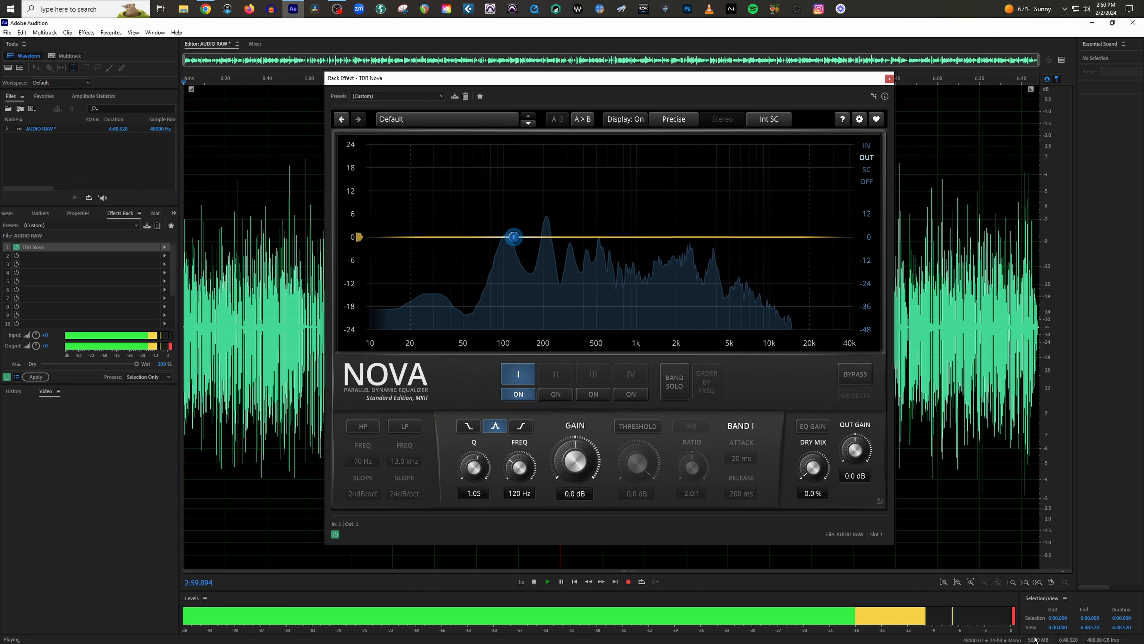
pyautogui.click(1015, 617)
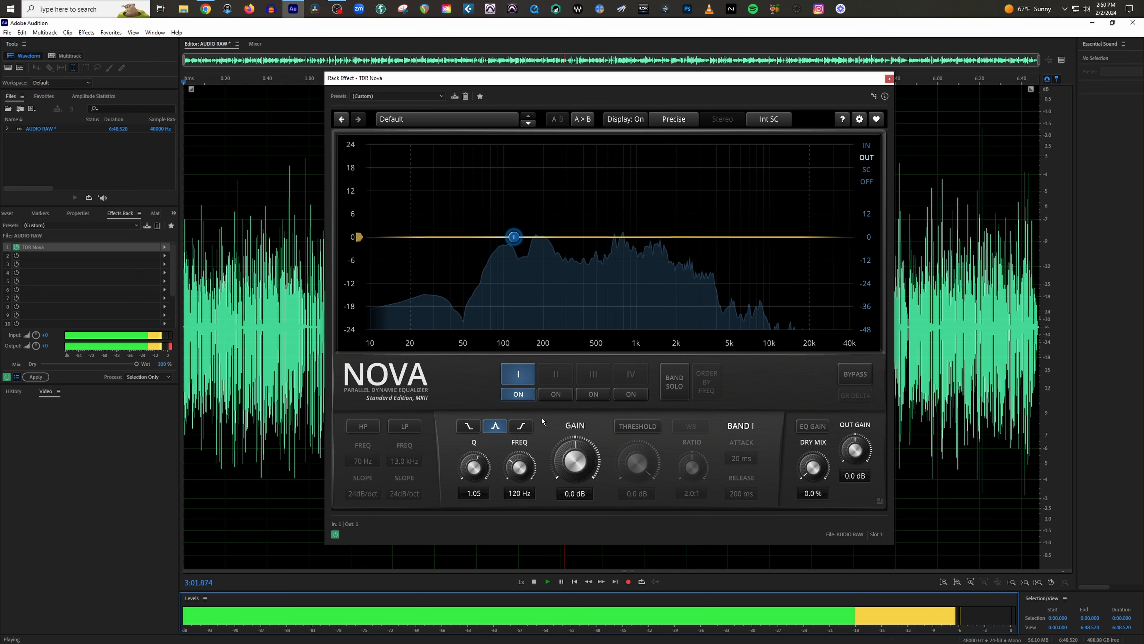
pyautogui.click(518, 394)
# Enable Band II at 200 Hz, audition a boost and a cut of about -6.5 dB, and return its gain to 0 dB.
pyautogui.click(556, 393)
pyautogui.moveTo(581, 448); pyautogui.dragTo(582, 420)
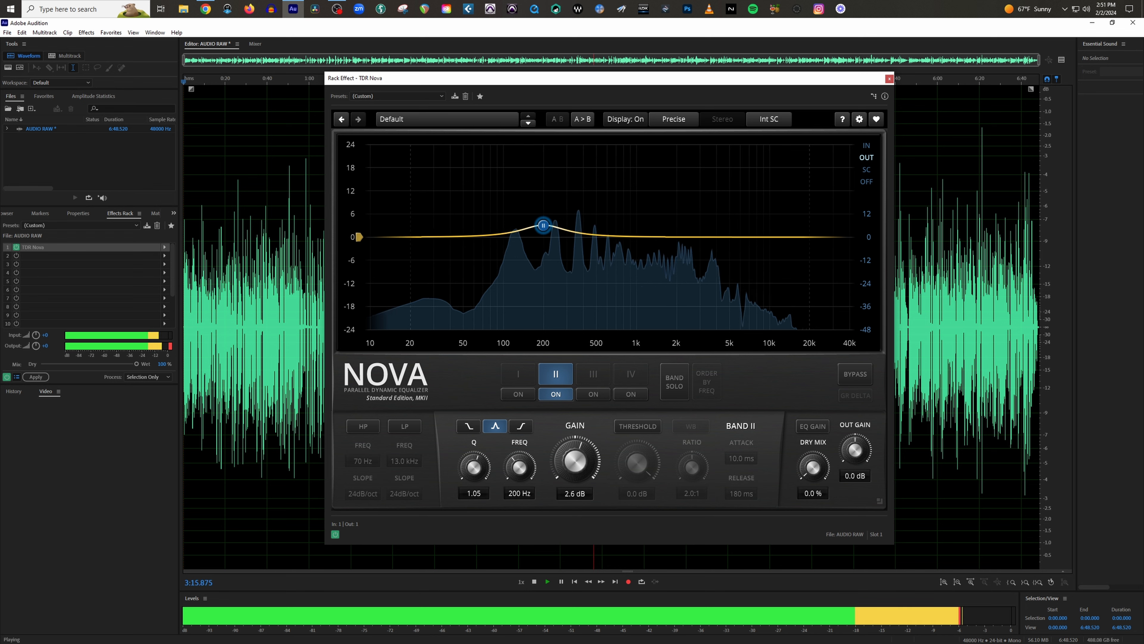
pyautogui.moveTo(575, 460); pyautogui.dragTo(574, 468)
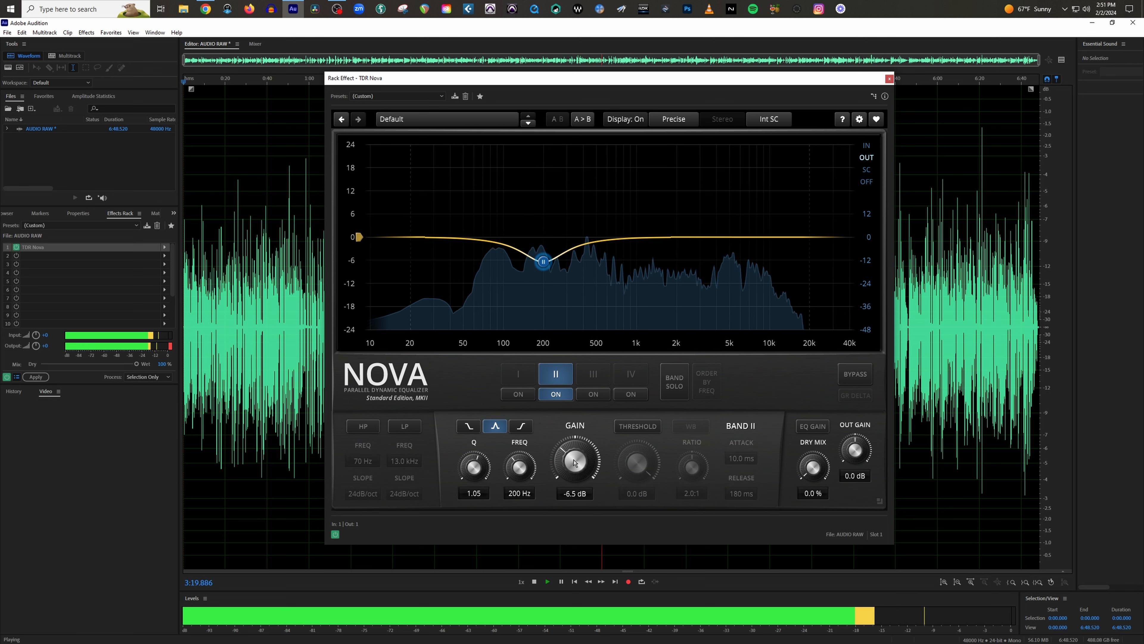
pyautogui.moveTo(575, 463); pyautogui.dragTo(575, 440)
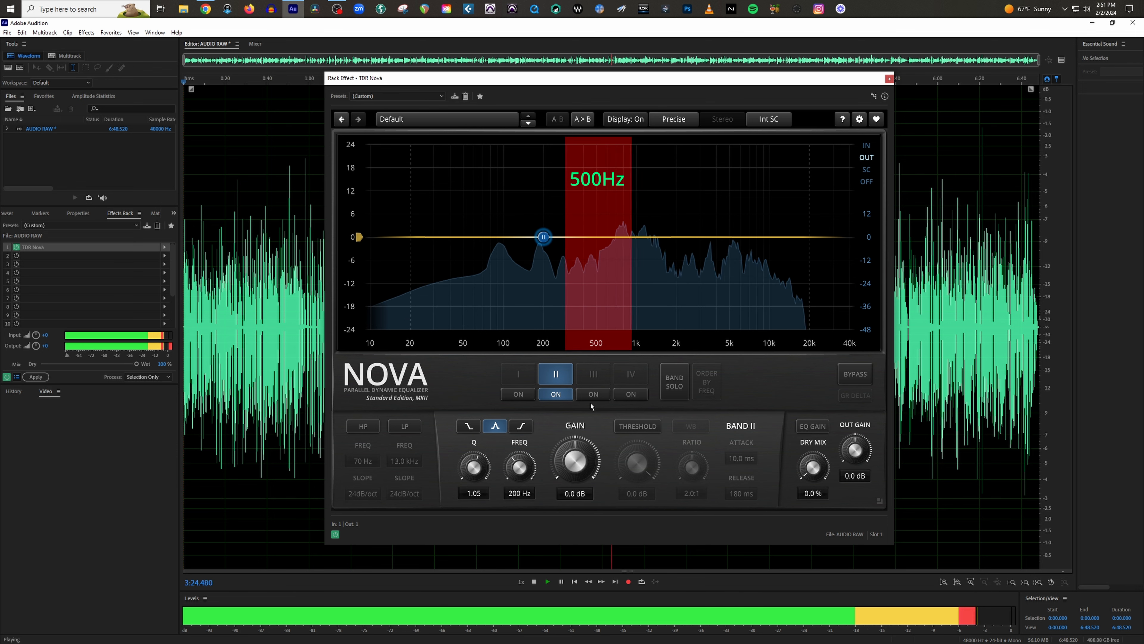
# Enable Band III at 500 Hz, audition a boost of about 8.9 dB, and return its gain to 0 dB.
pyautogui.click(592, 394)
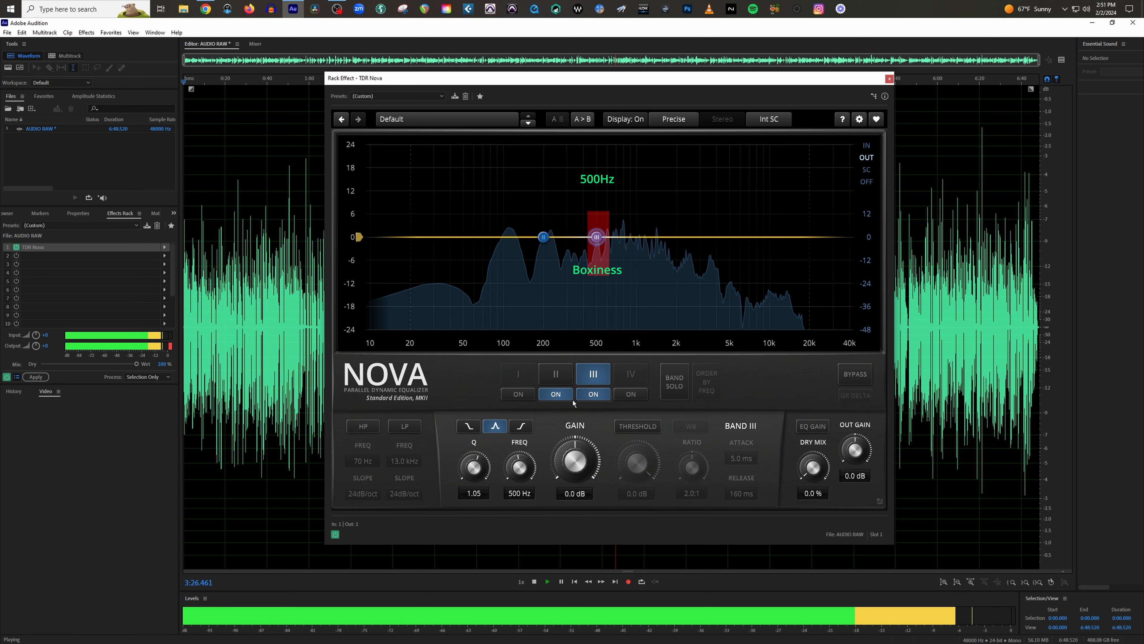
pyautogui.moveTo(575, 461); pyautogui.dragTo(575, 443)
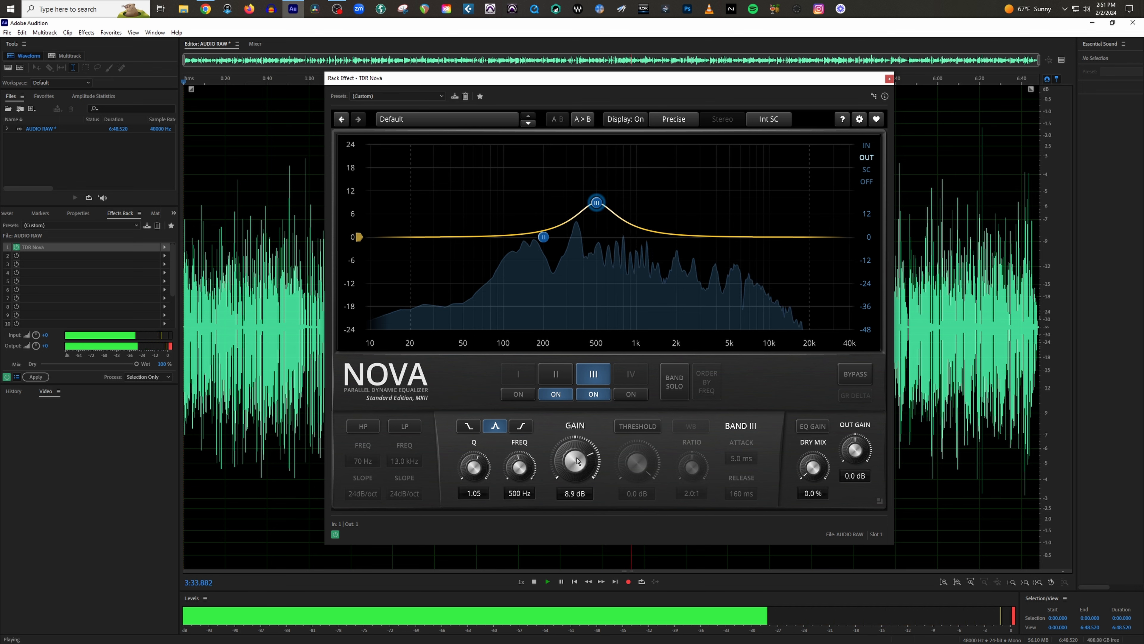
pyautogui.moveTo(578, 460); pyautogui.dragTo(578, 511)
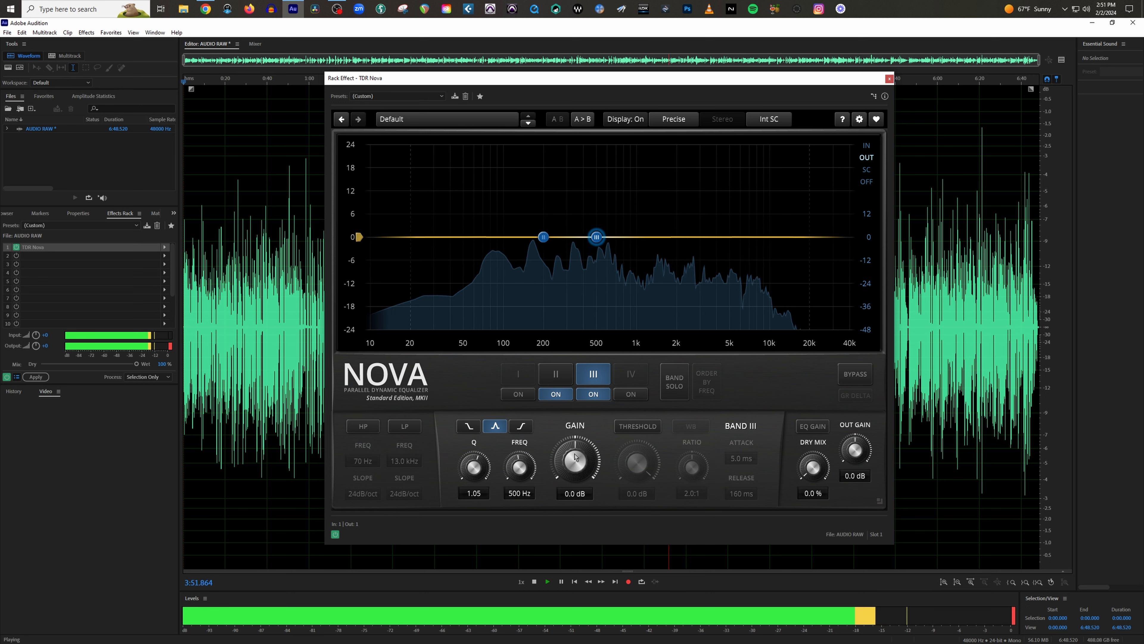
# Audition a cut of about -6.3 dB on Band III, reset its gain to 0 dB, and disable Bands II and III.
pyautogui.moveTo(575, 457); pyautogui.dragTo(575, 476)
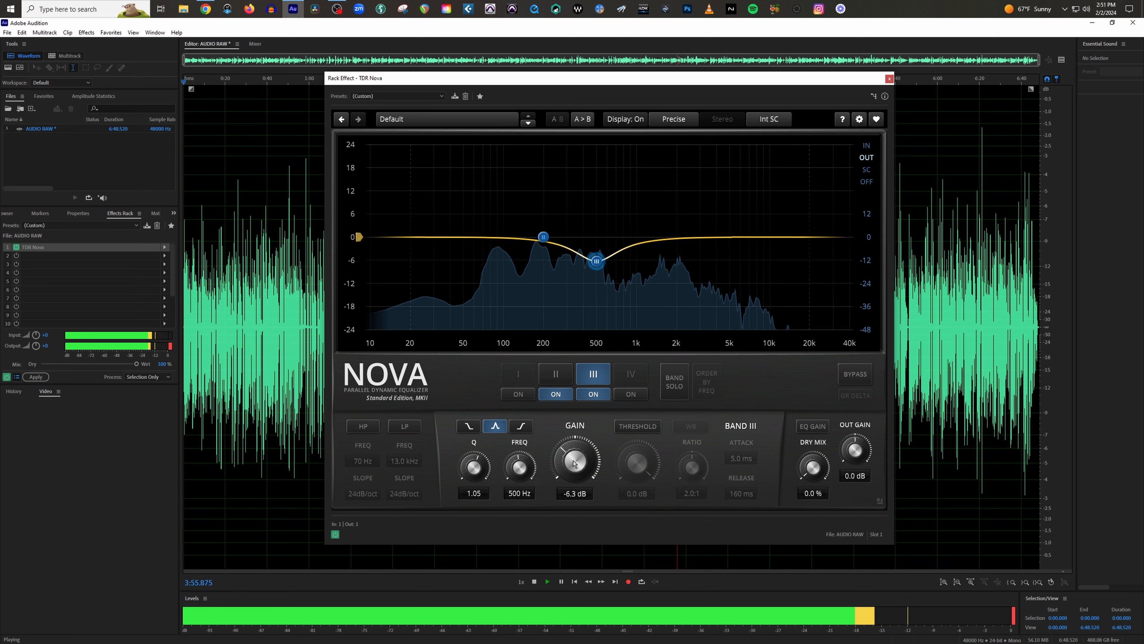
pyautogui.moveTo(574, 463); pyautogui.dragTo(575, 432)
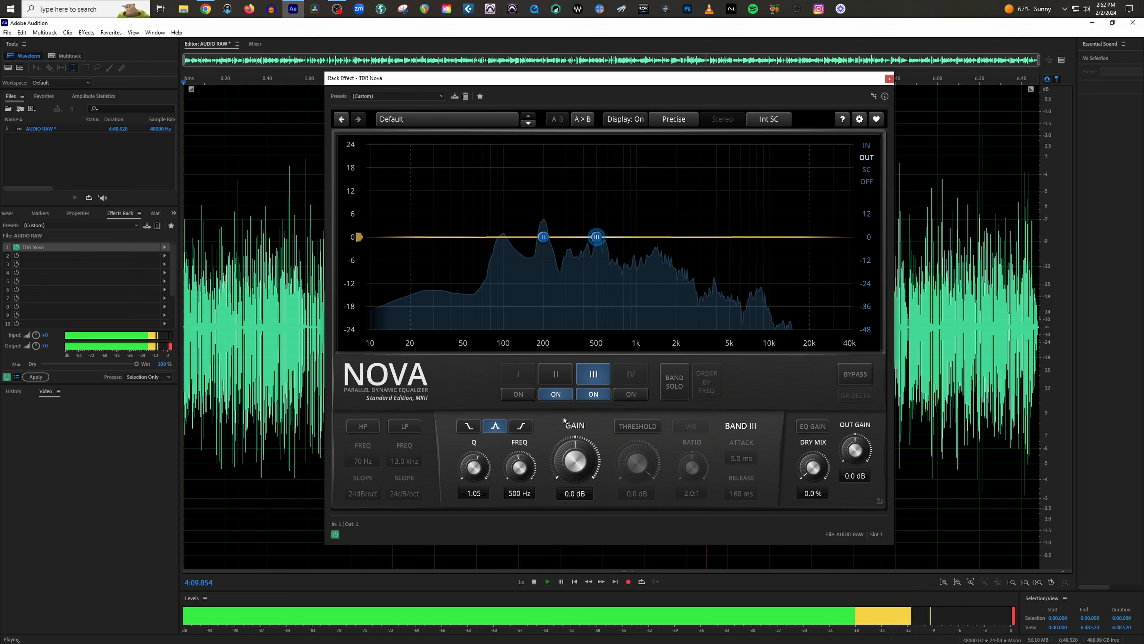
pyautogui.click(563, 397)
pyautogui.click(591, 397)
# Enable Band IV at 3.0 kHz, audition a boost of about 4.9 dB and a cut of about -5.3 dB, and reset its gain to 0 dB.
pyautogui.click(631, 396)
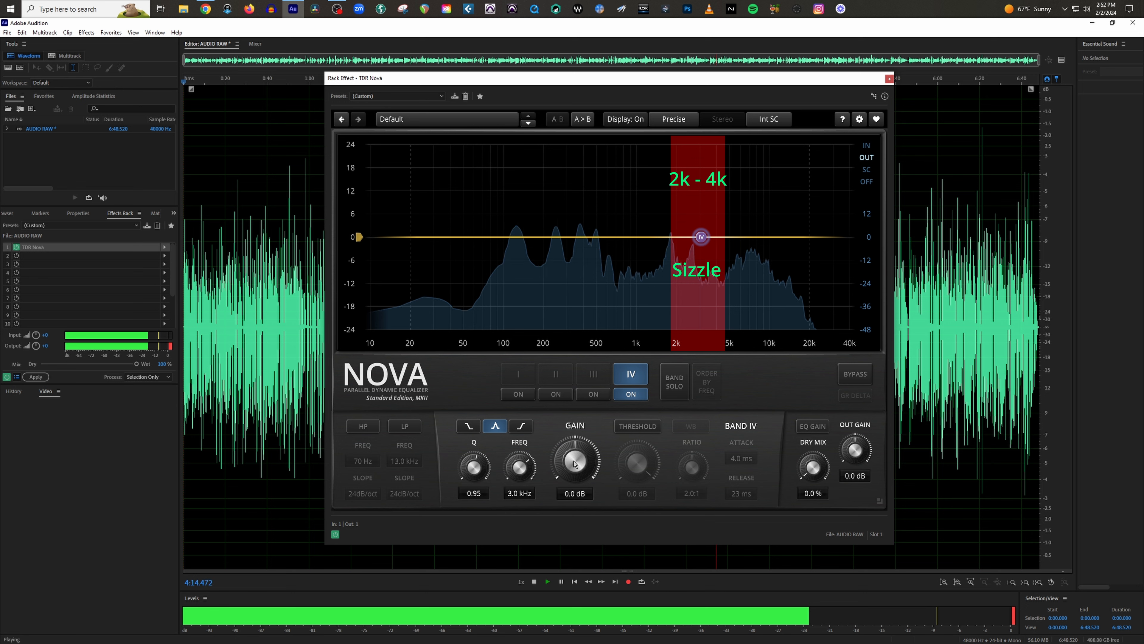
pyautogui.moveTo(574, 463); pyautogui.dragTo(575, 449)
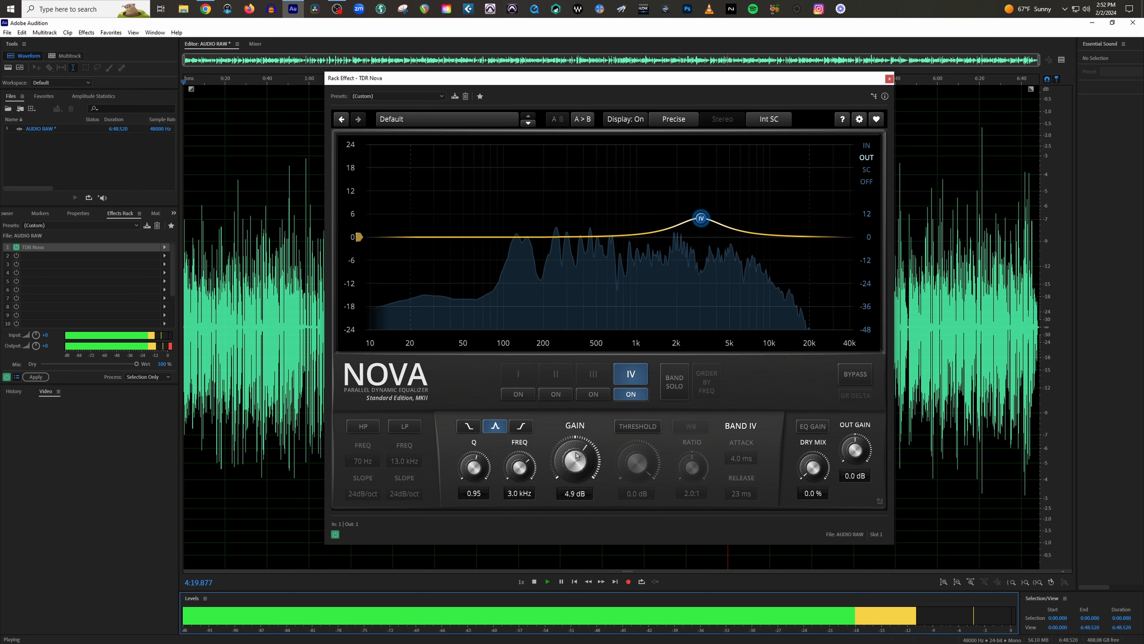
pyautogui.moveTo(576, 455); pyautogui.dragTo(576, 478)
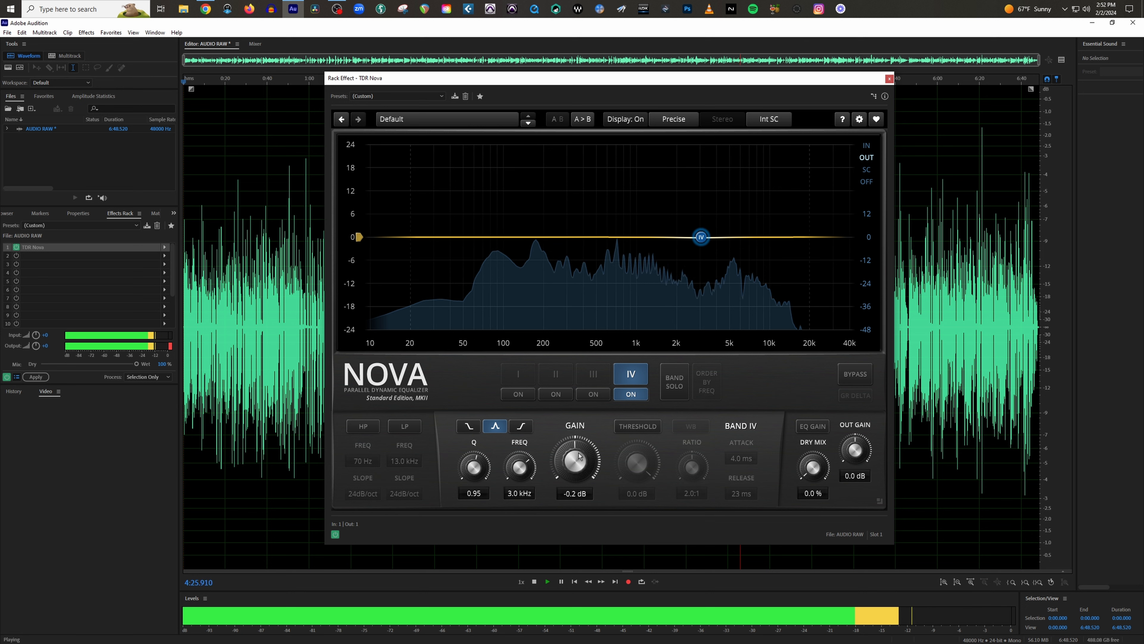
pyautogui.moveTo(578, 454); pyautogui.dragTo(577, 455)
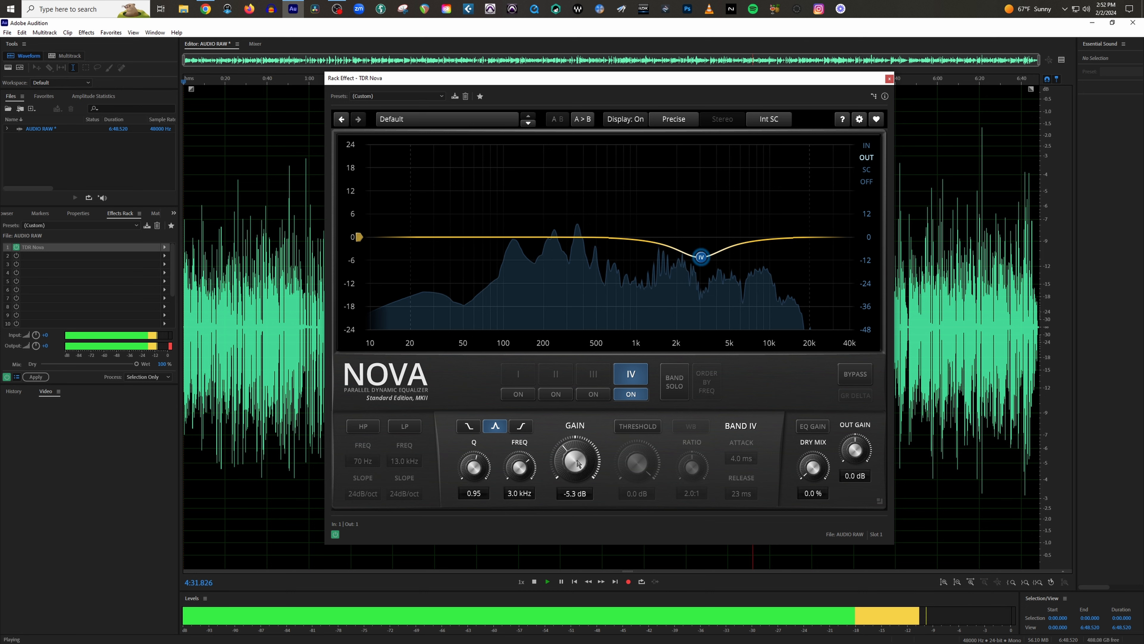
pyautogui.moveTo(577, 462); pyautogui.dragTo(577, 440)
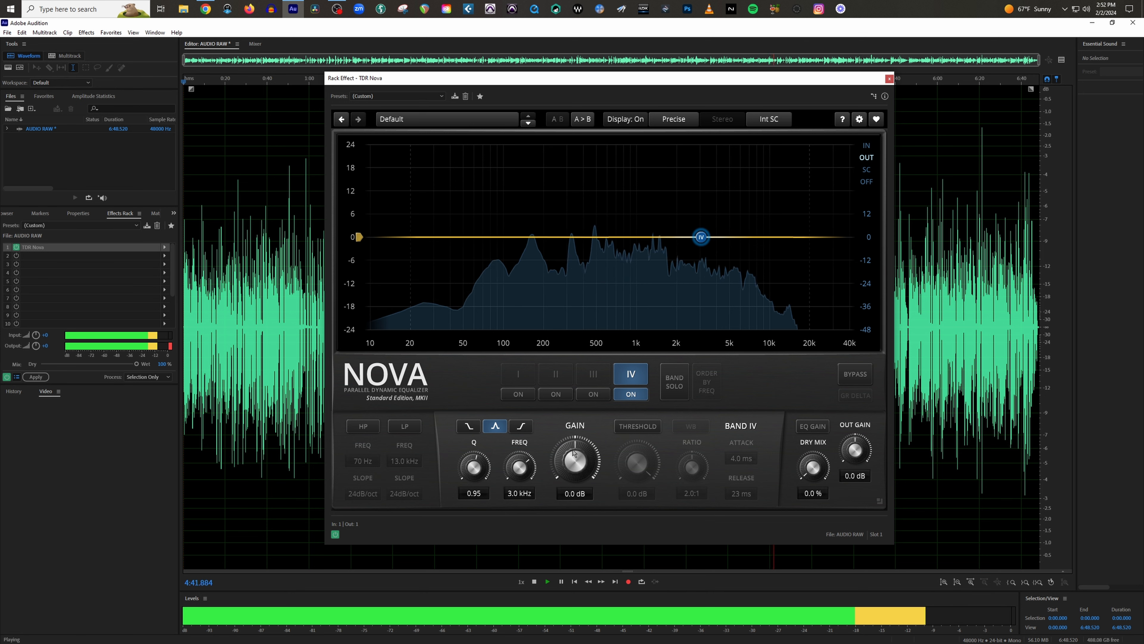
# Try the high-shelf shape on Band IV, restore the bell, and sweep its frequency between about 4.1 kHz and 10 kHz.
pyautogui.click(523, 427)
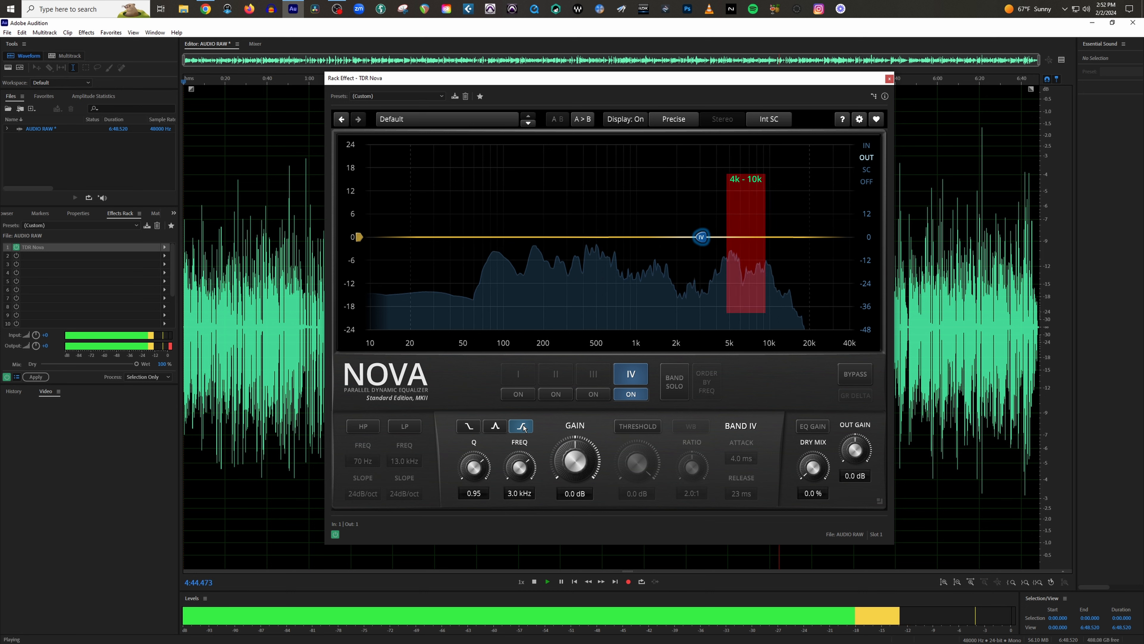
pyautogui.click(495, 426)
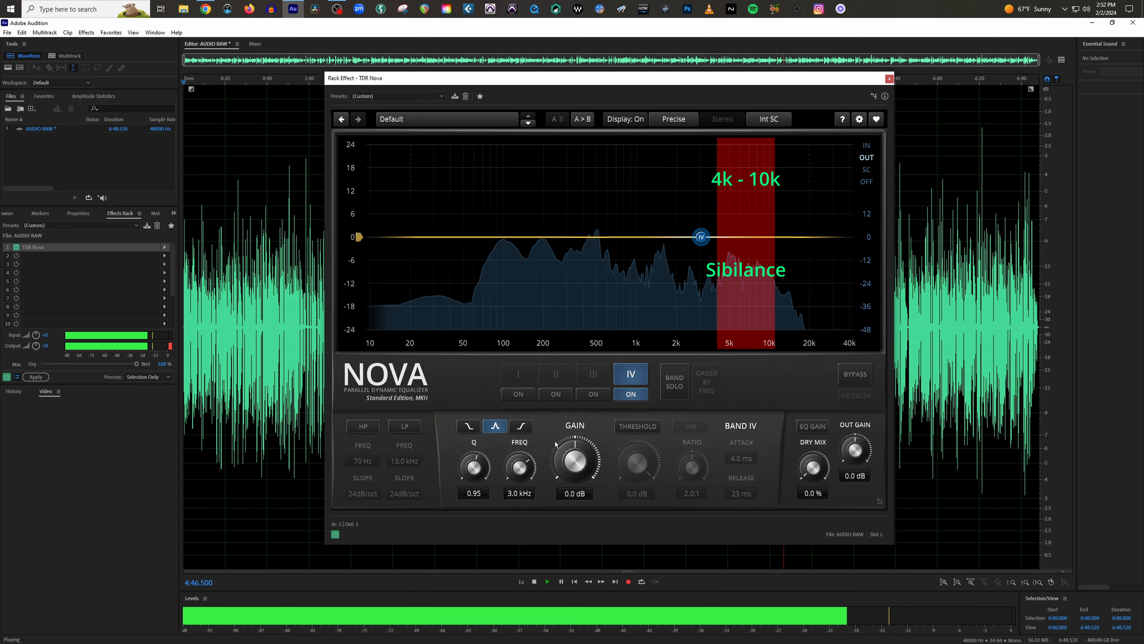
pyautogui.moveTo(520, 467); pyautogui.dragTo(530, 457)
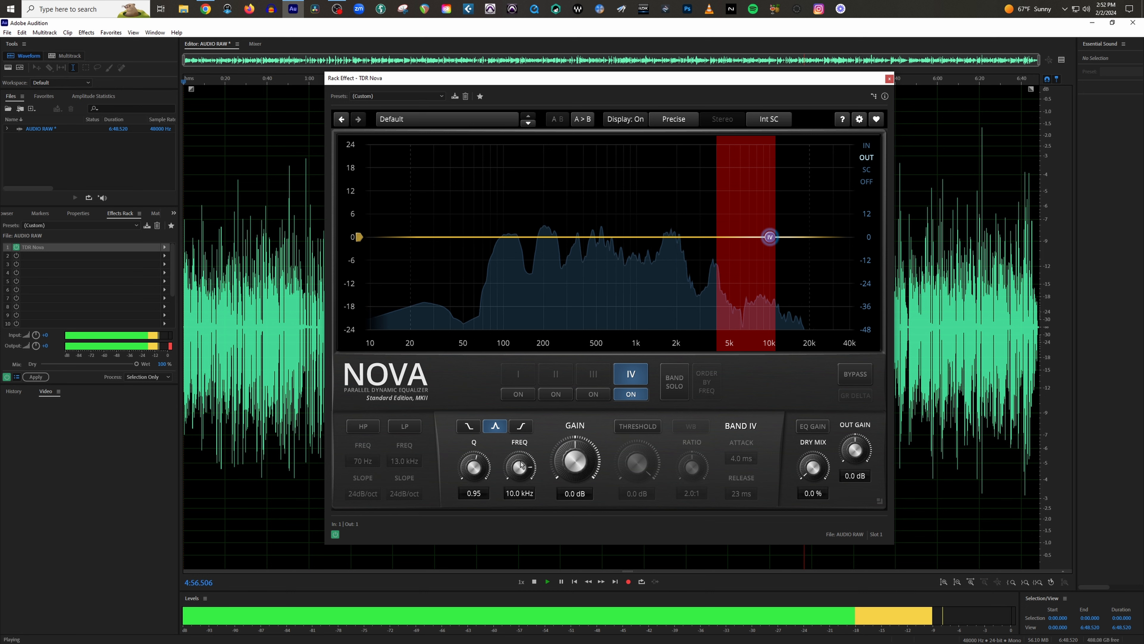
pyautogui.moveTo(530, 460); pyautogui.dragTo(530, 464)
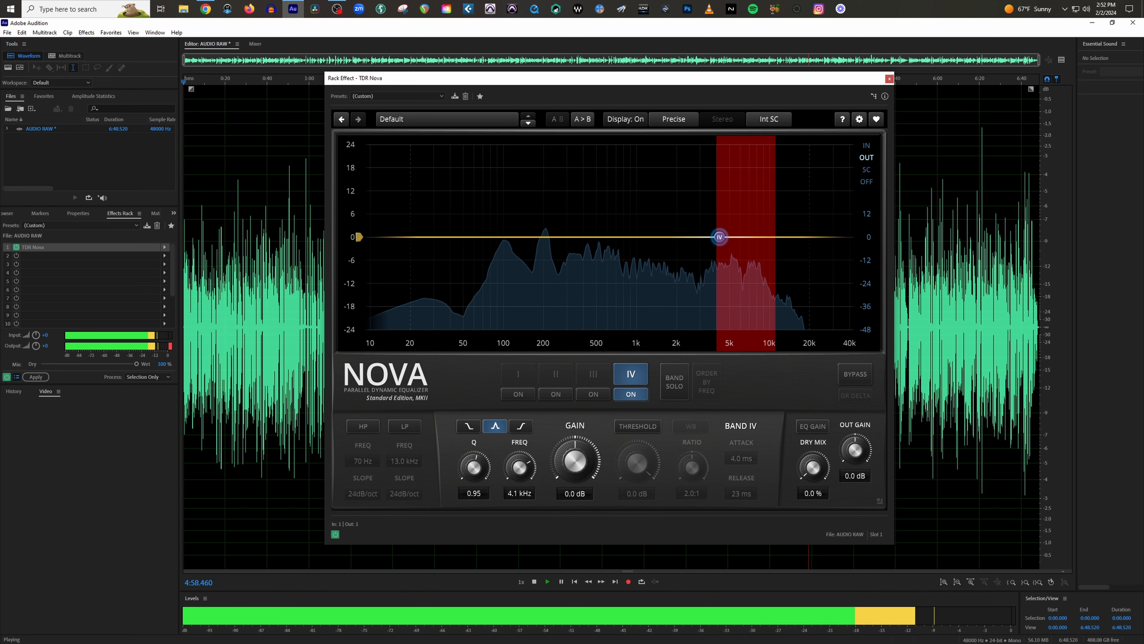
pyautogui.moveTo(529, 456); pyautogui.dragTo(530, 457)
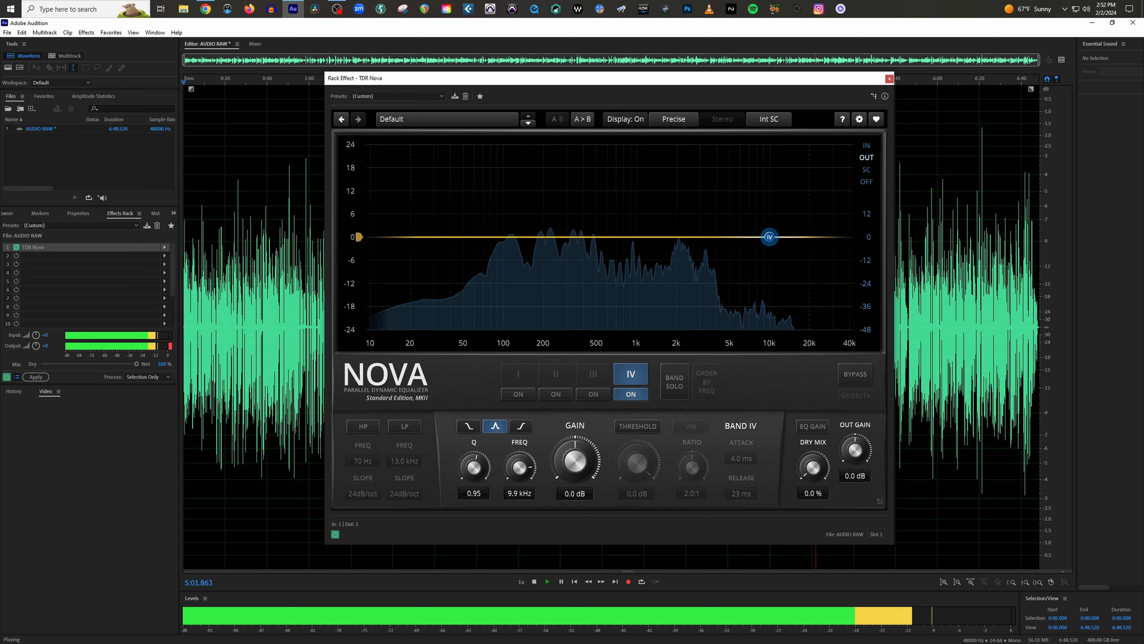
pyautogui.moveTo(530, 463); pyautogui.dragTo(529, 467)
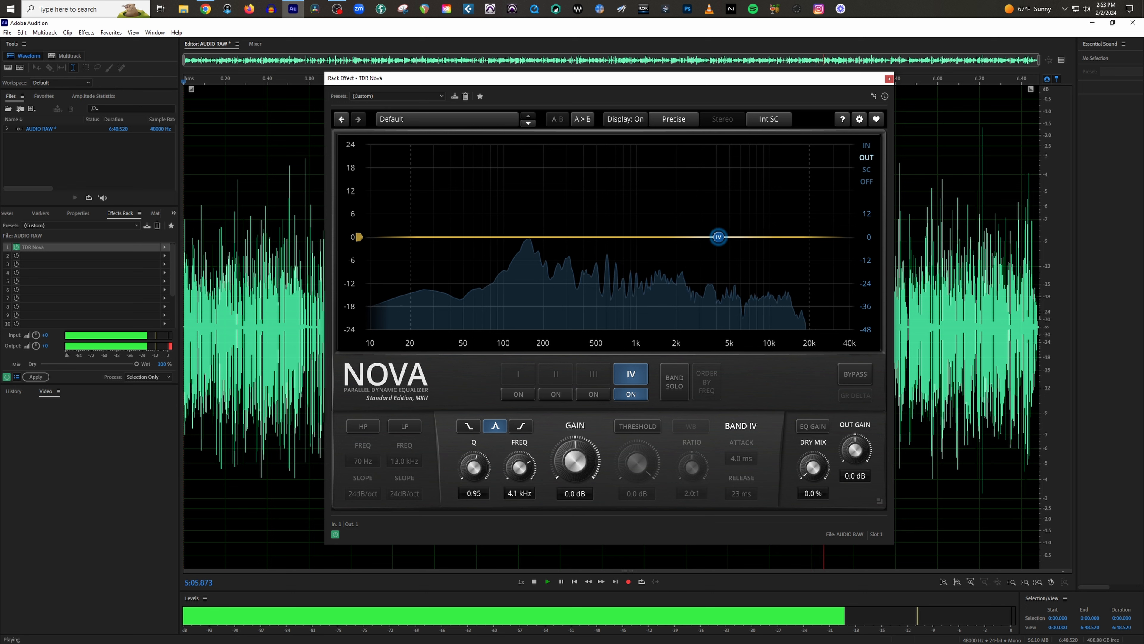
pyautogui.moveTo(530, 463); pyautogui.dragTo(530, 453)
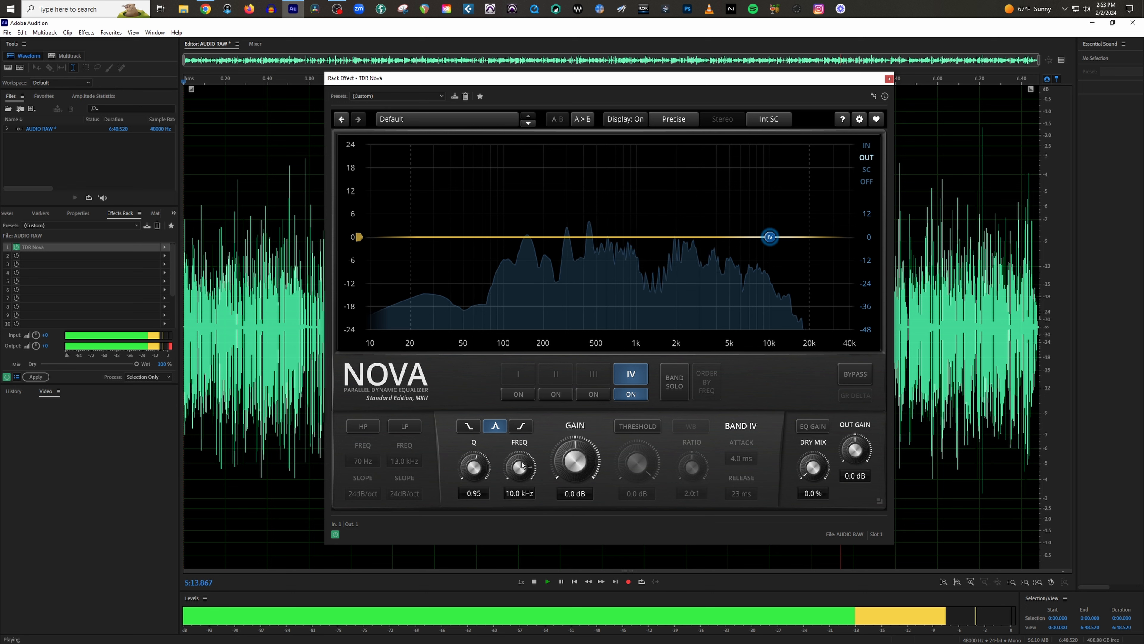
# Change Band IV to a high shelf at 12.0 kHz, audition boosts up to 18 dB, and bring its gain back to about 0 dB.
pyautogui.click(521, 426)
pyautogui.moveTo(519, 468); pyautogui.dragTo(575, 434)
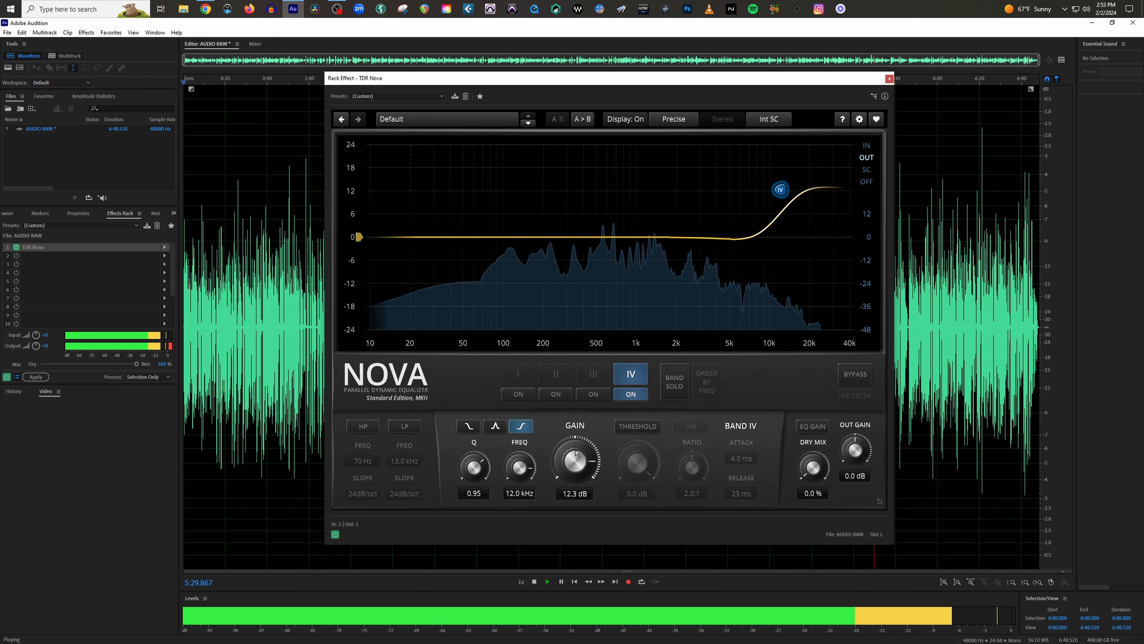
pyautogui.moveTo(576, 449); pyautogui.dragTo(575, 438)
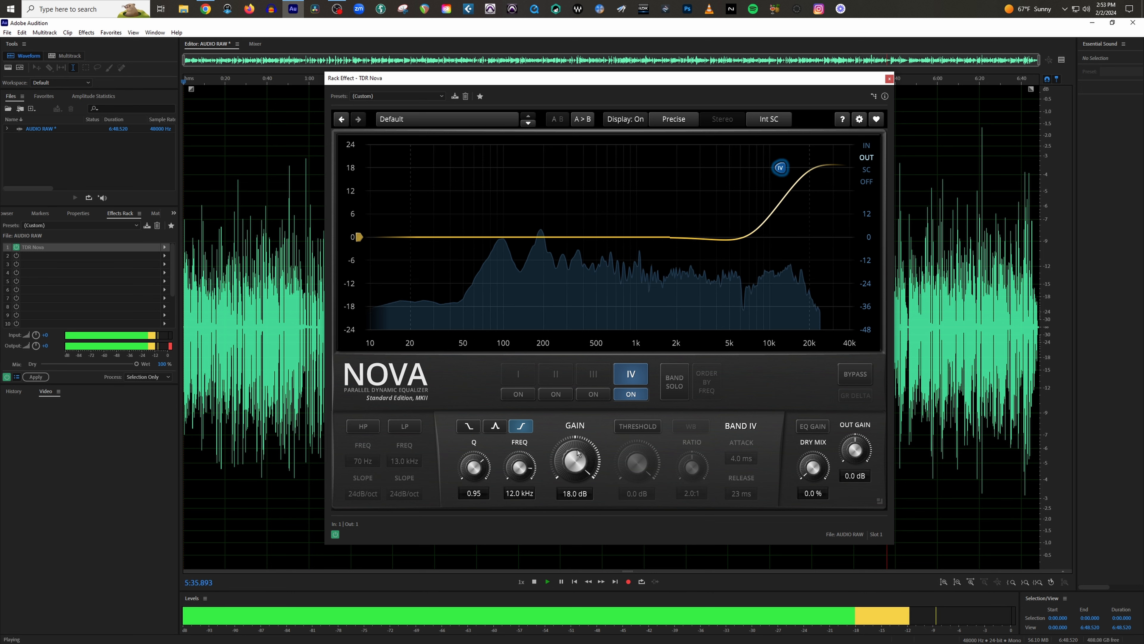
pyautogui.moveTo(578, 453); pyautogui.dragTo(578, 492)
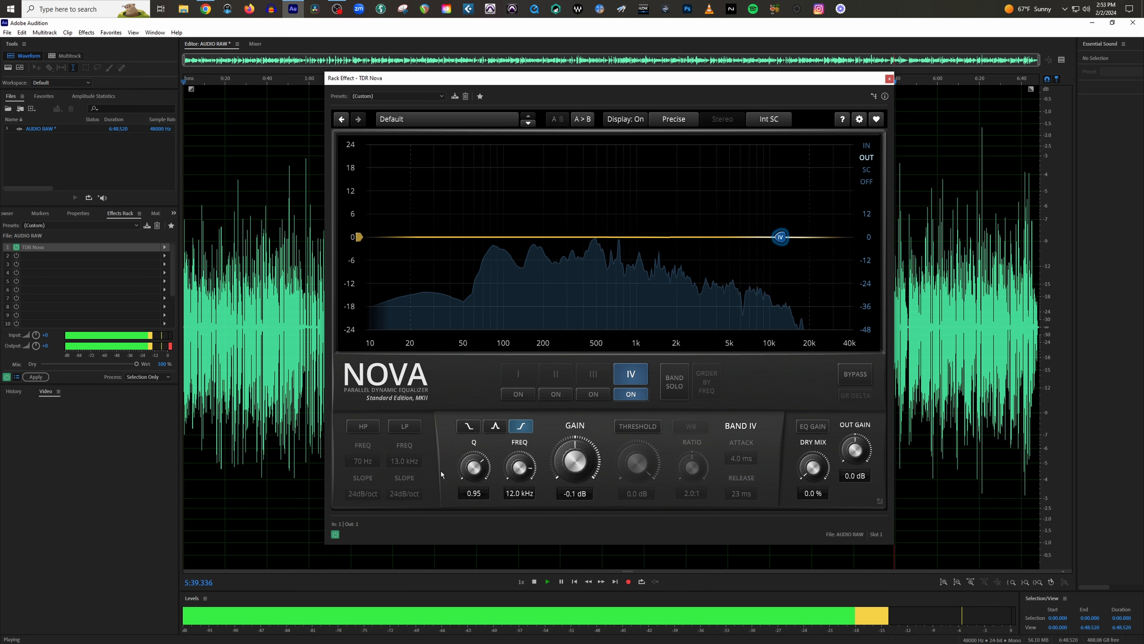
# Enable the low-pass filter, disable Band IV, and set the low-pass frequency to 15.0 kHz.
pyautogui.click(406, 425)
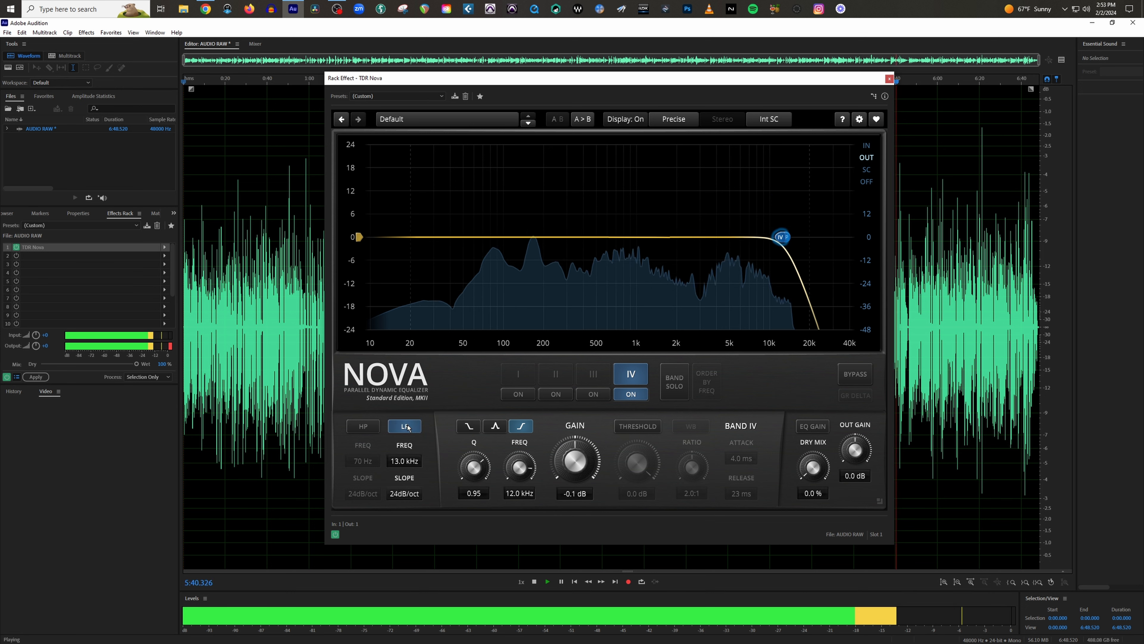
pyautogui.click(631, 395)
pyautogui.moveTo(401, 460); pyautogui.dragTo(401, 459)
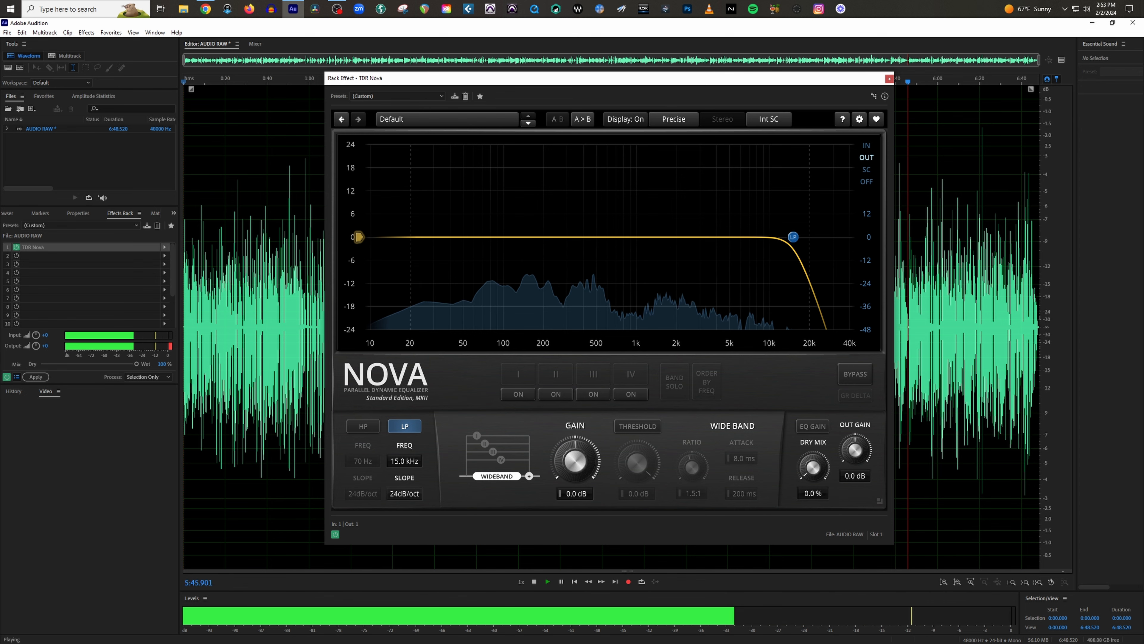